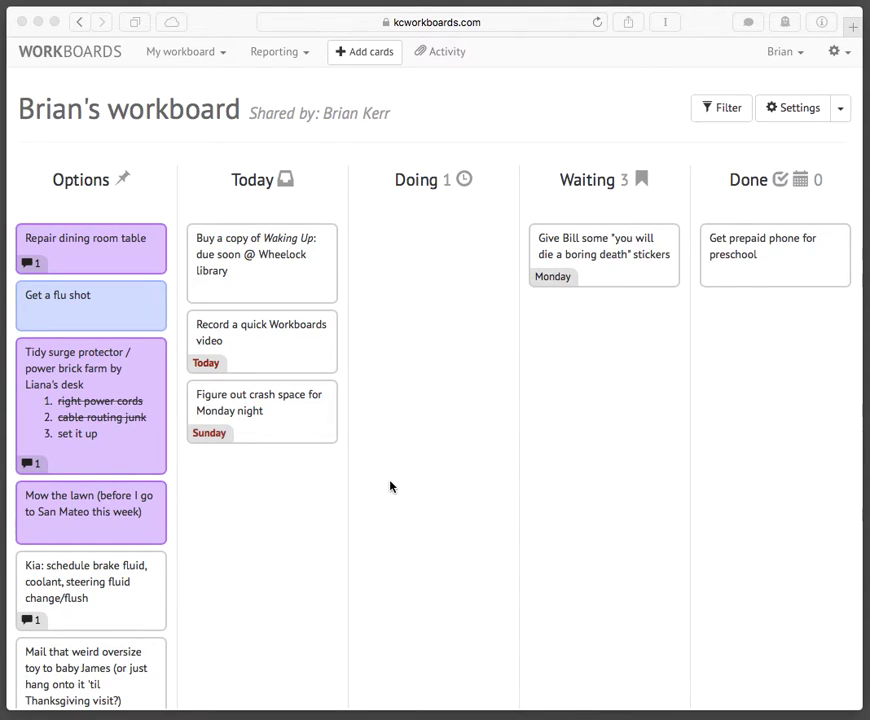
Step: Drag the 'Record a quick Workboards video' card from Today into the Doing column
left_click(116, 140)
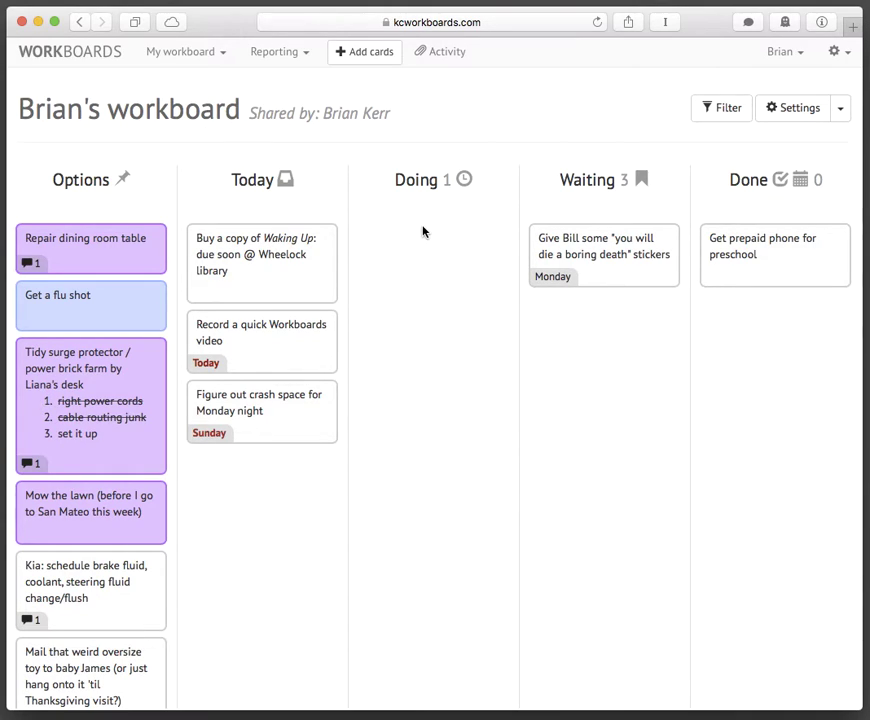
mouse_move(262, 341)
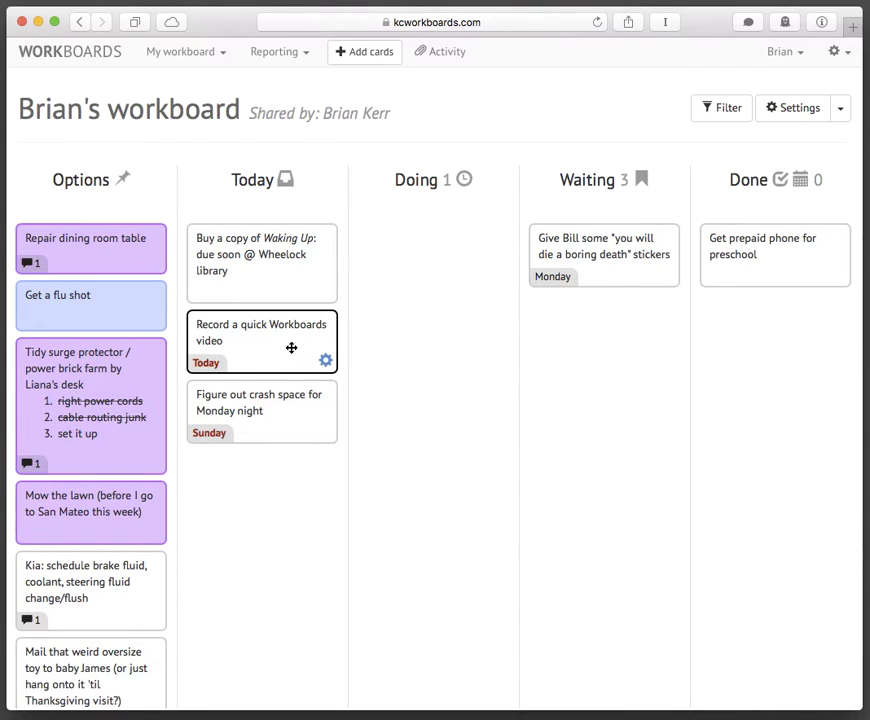
left_click_drag(292, 347, 381, 265)
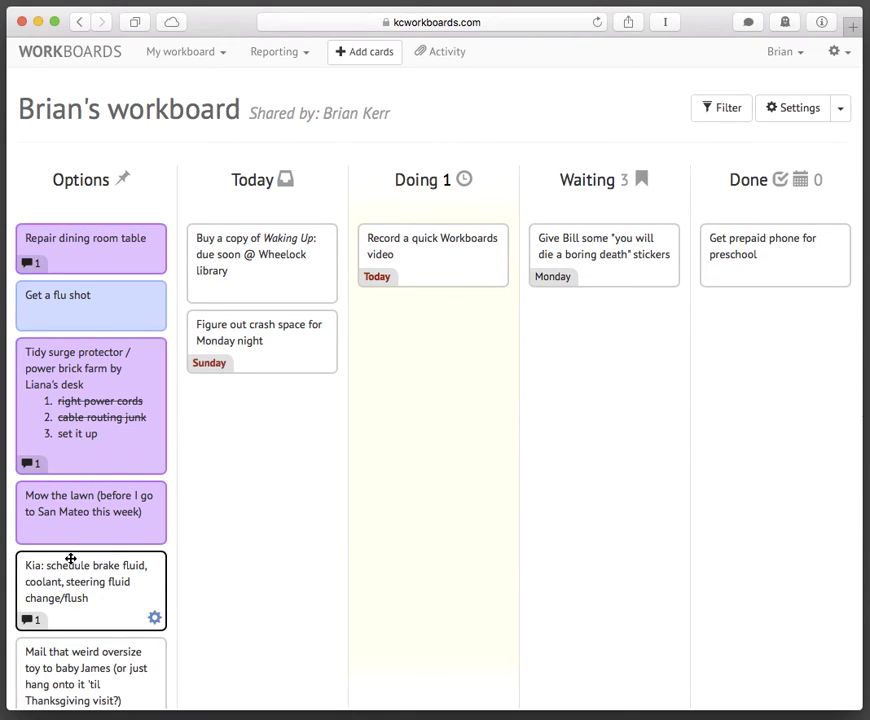
scroll(78, 520, "down", 5)
scroll(76, 530, "up", 4)
scroll(75, 535, "up", 2)
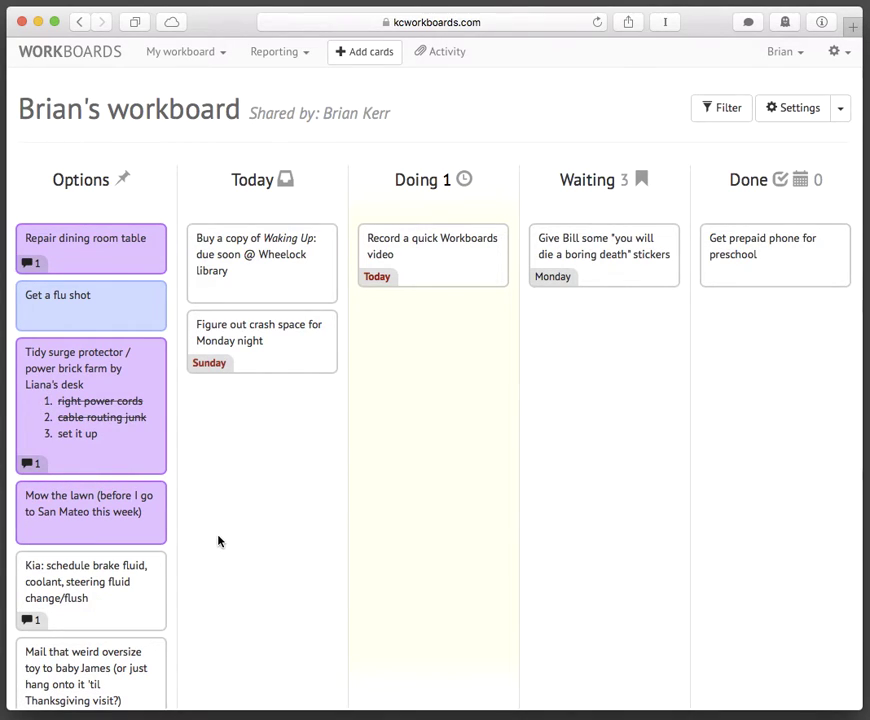
Step: Add Options cards 'Tidy up the home office' and 'Find video adapter that does not wish to be found'
left_click(357, 51)
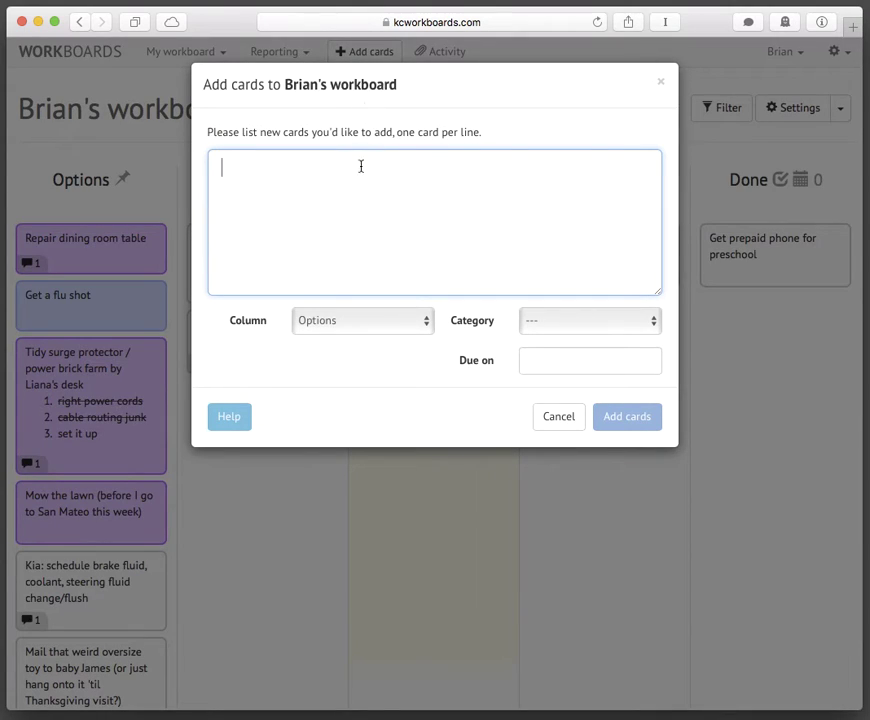
type("Tidy up the home office Find video adapter that does not wish to be found")
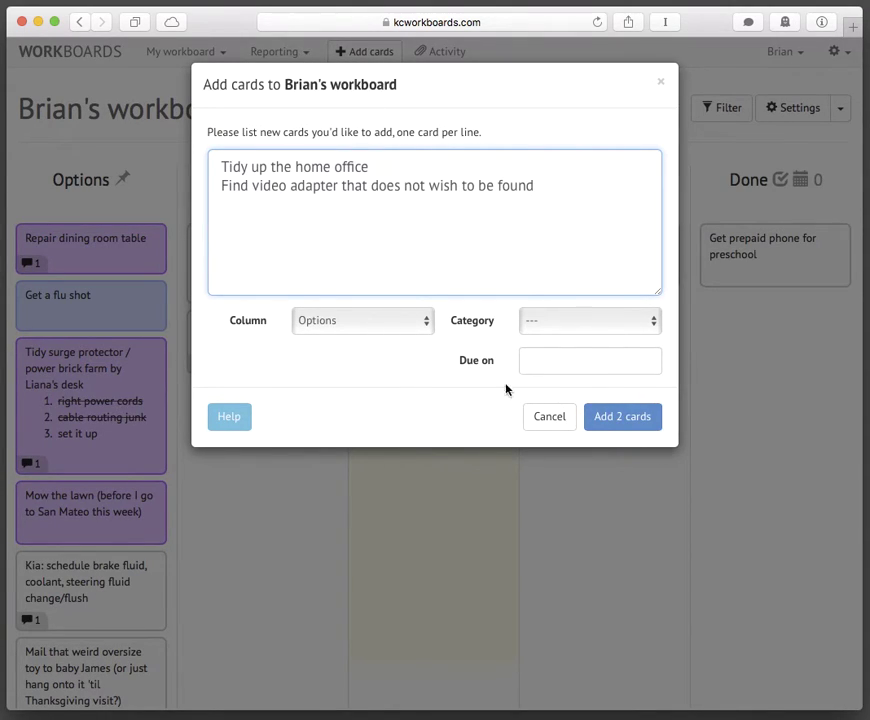
left_click(636, 420)
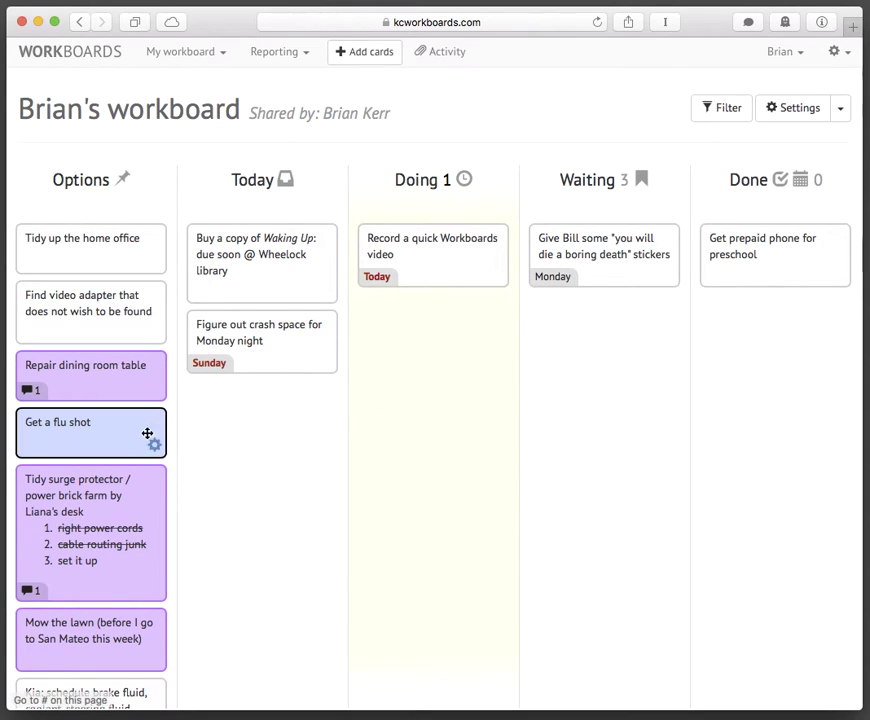
mouse_move(91, 433)
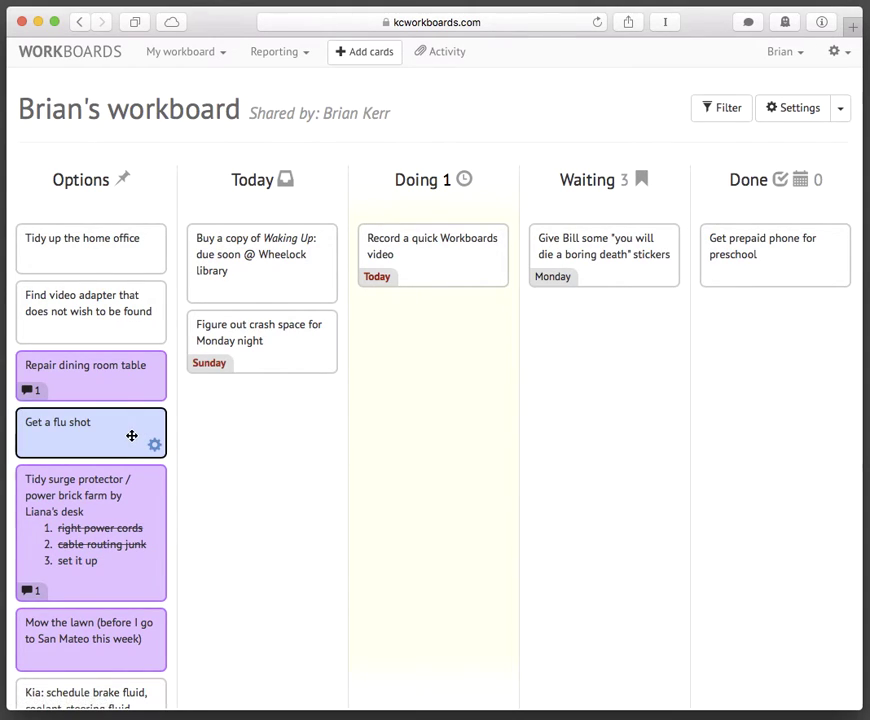
scroll(126, 440, "down", 5)
scroll(100, 490, "down", 2)
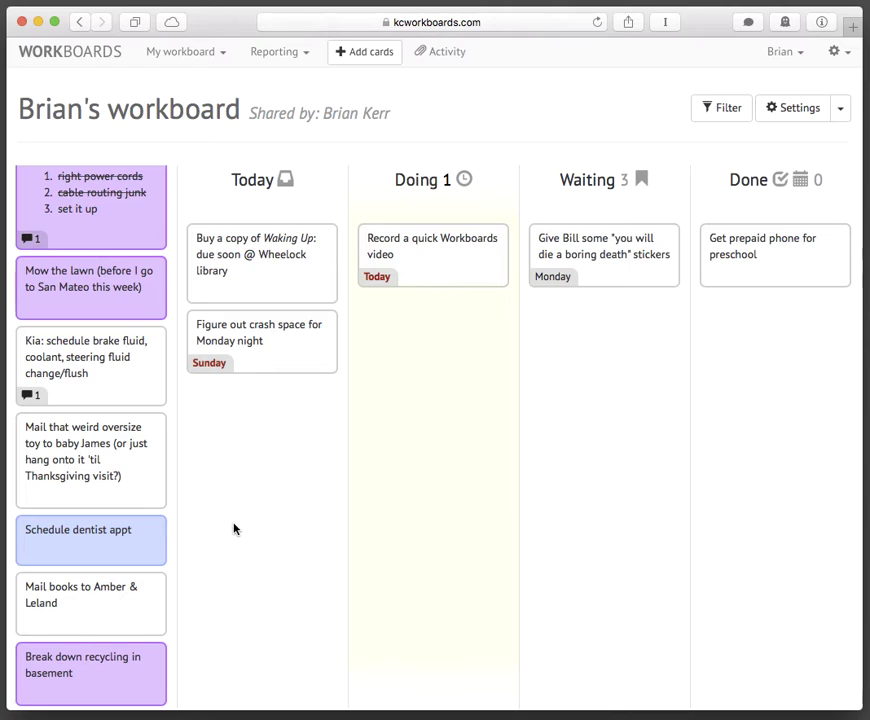
mouse_move(433, 255)
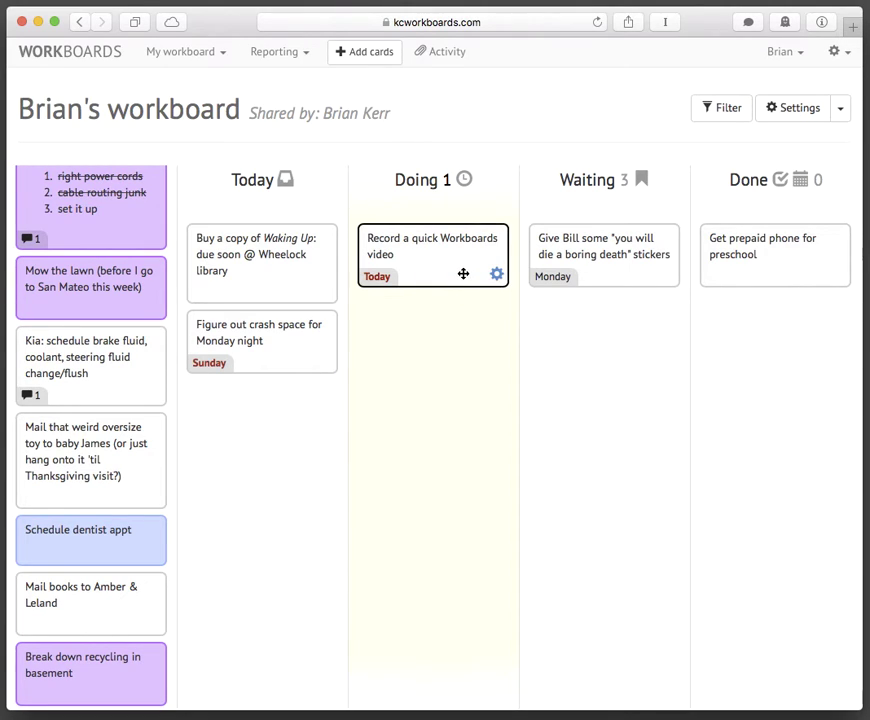
Step: Open the video card's details, check its due date, and focus the Comments field
left_click(463, 273)
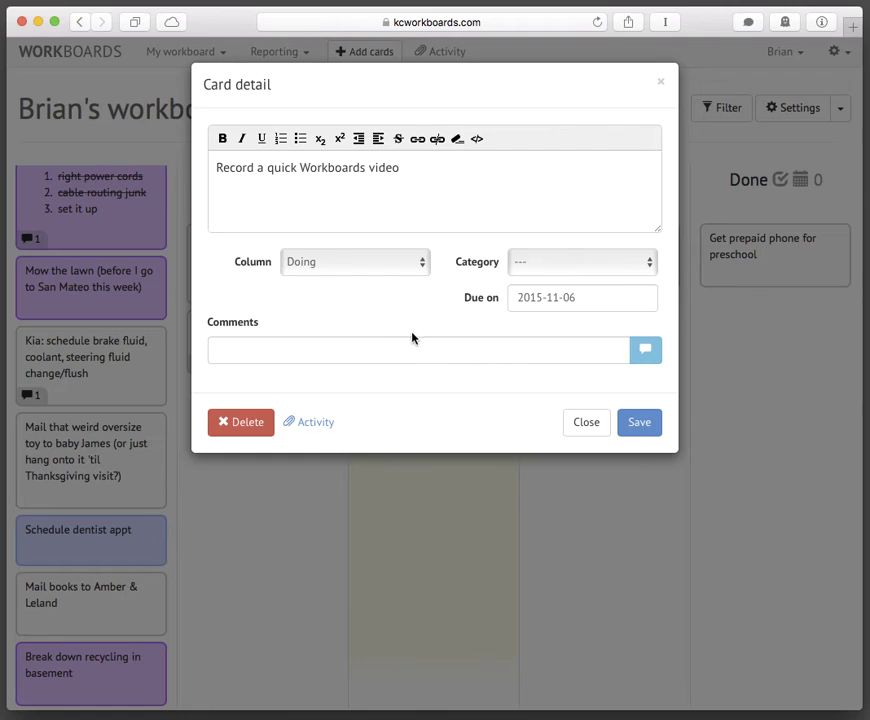
left_click(588, 298)
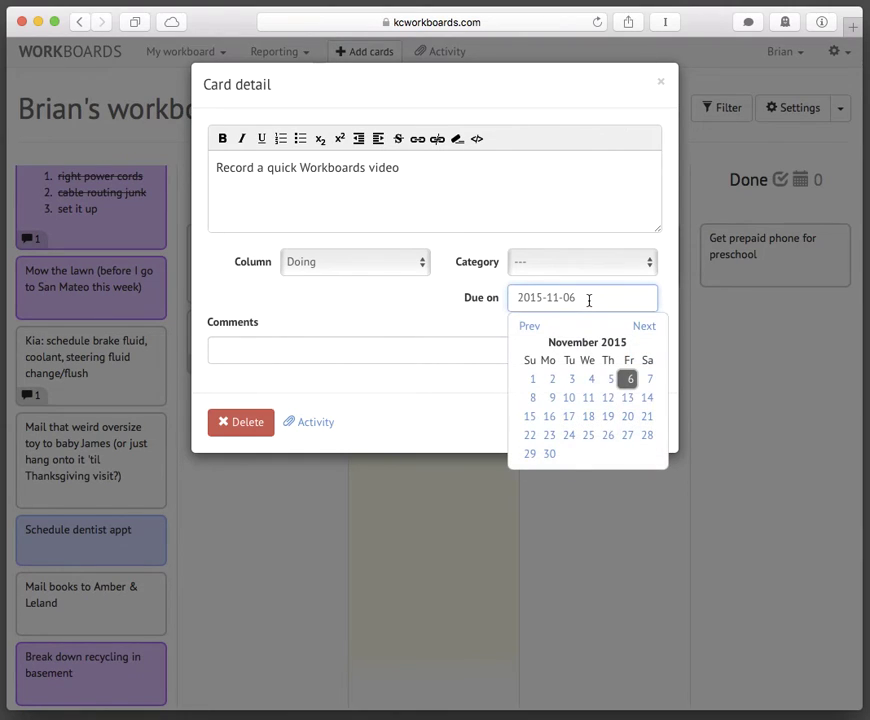
left_click(400, 319)
left_click(352, 354)
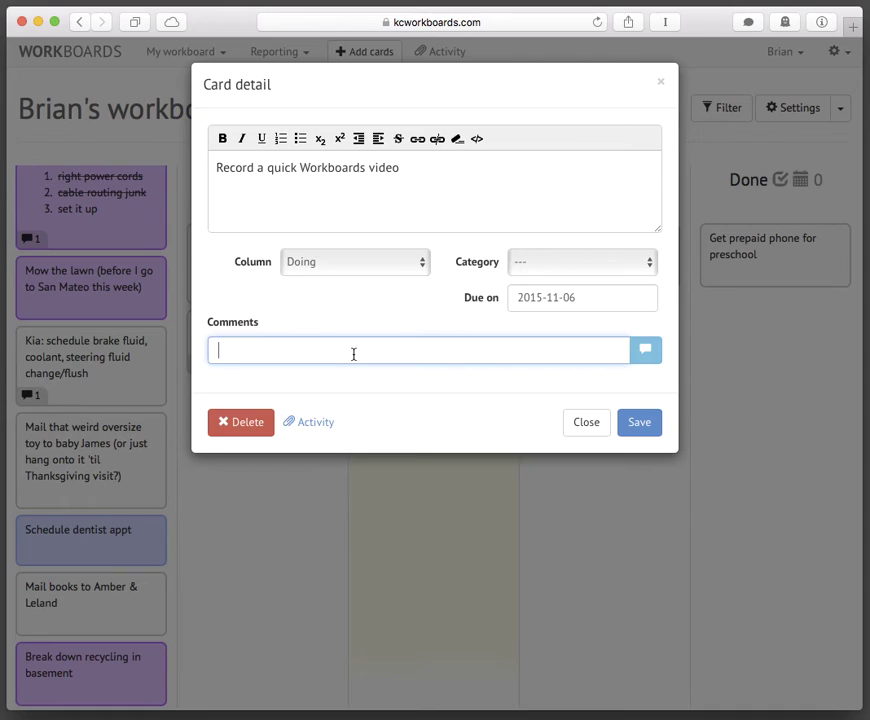
Step: Post the comment 'Here we are, recording some video!' on the video card, then close its details
type("Here we a")
type("re, recording so")
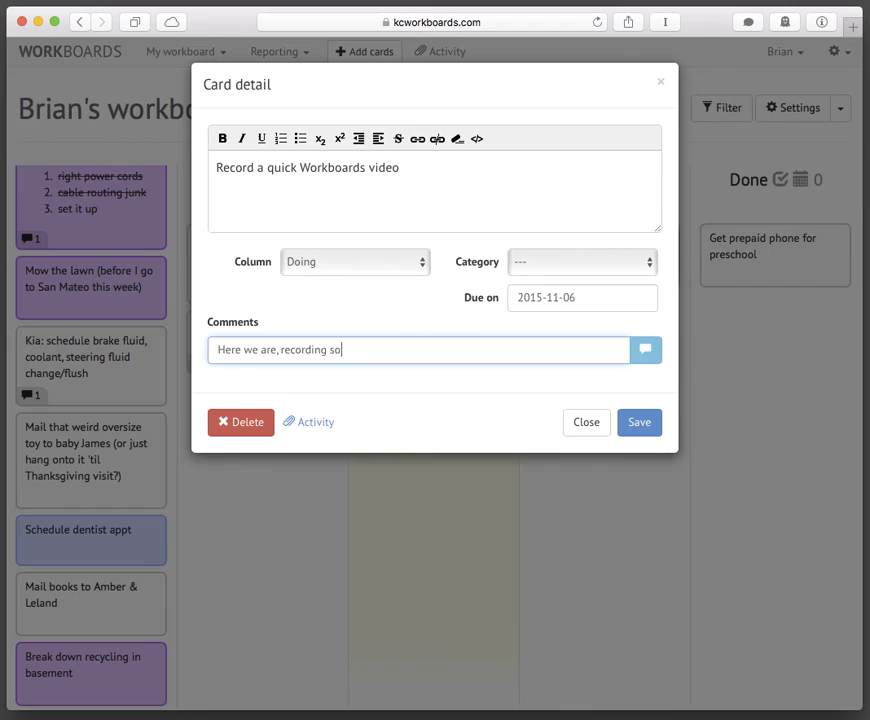
type("me video!")
left_click(645, 349)
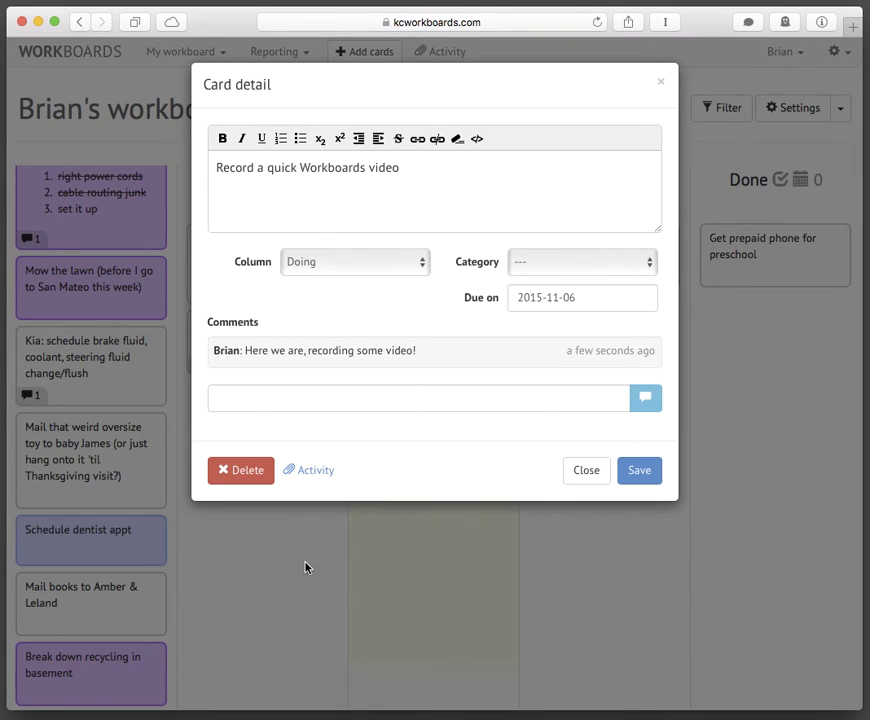
left_click(281, 566)
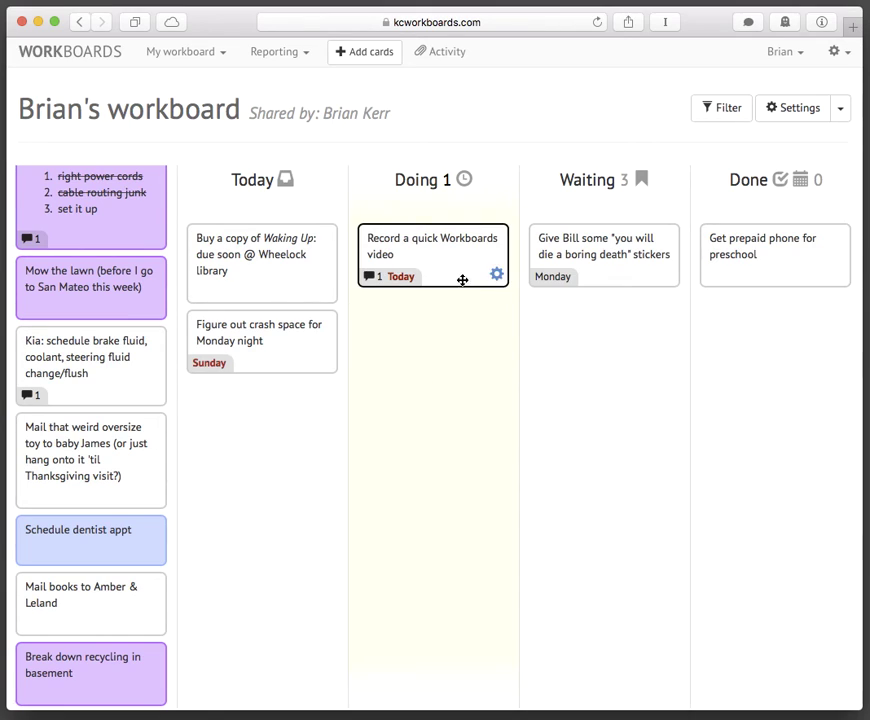
Step: Drop the video card at the top of Done, above 'Get prepaid phone for preschool'
left_click_drag(460, 268, 697, 296)
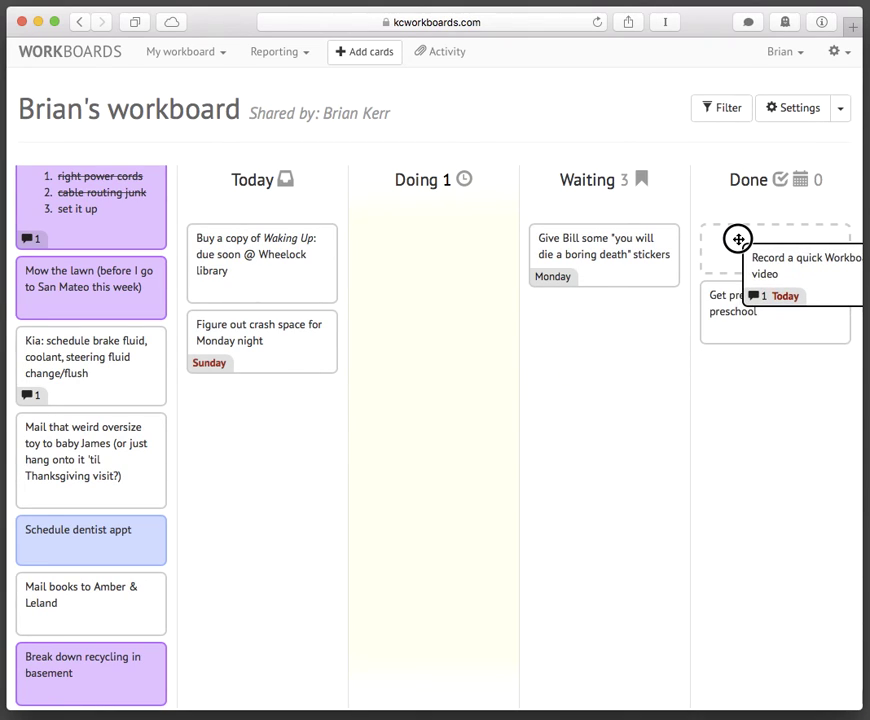
left_click_drag(697, 296, 738, 238)
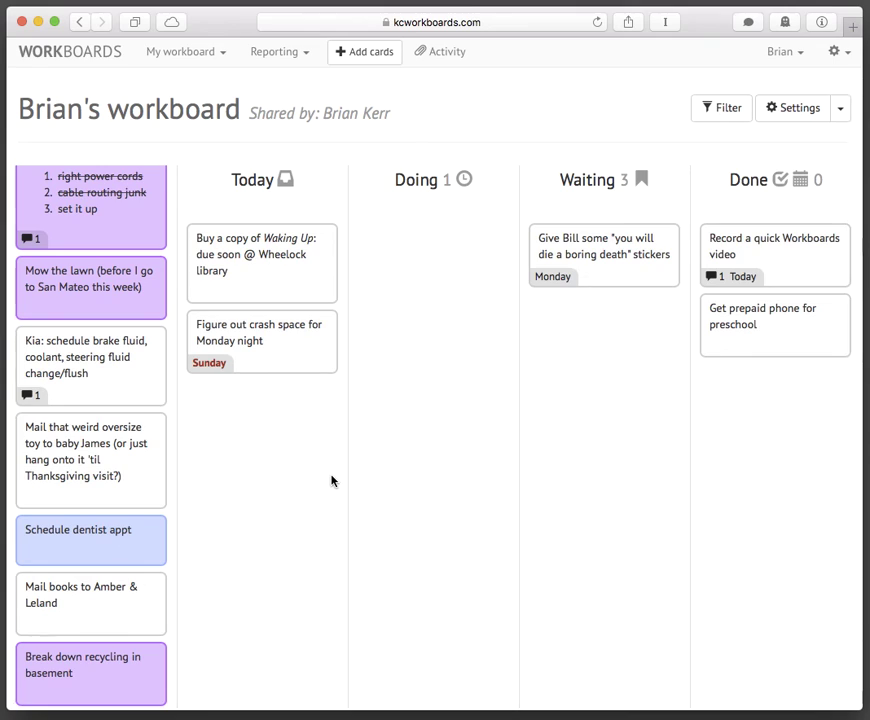
scroll(93, 348, "up", 5)
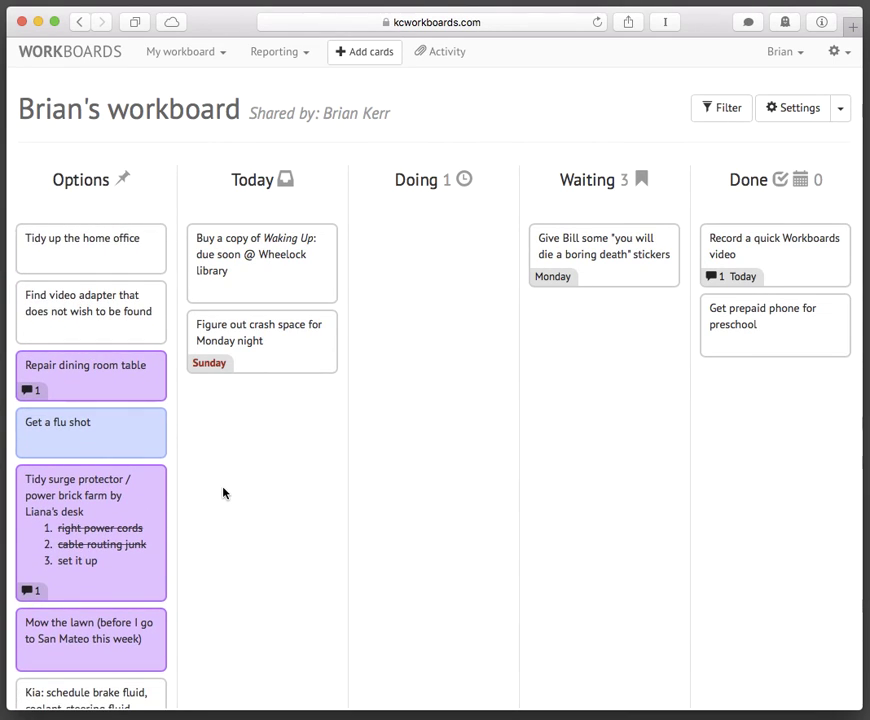